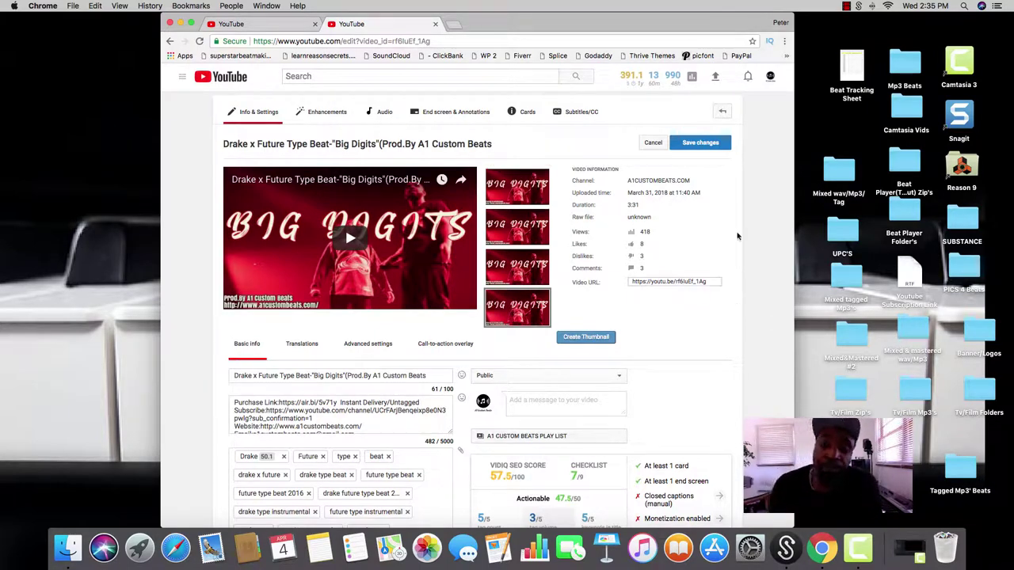
pyautogui.click(648, 79)
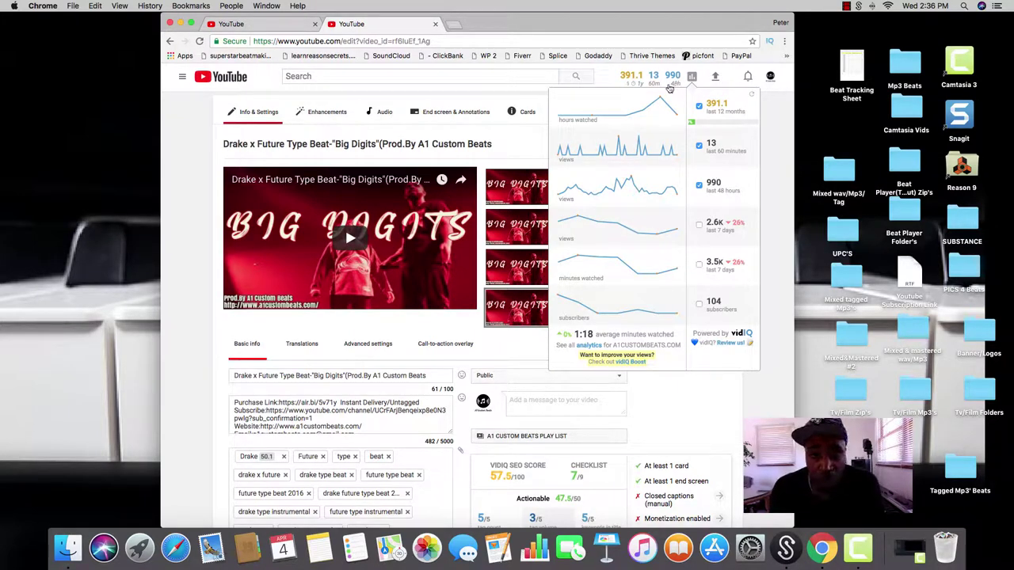
pyautogui.scroll(-3, 570, 372)
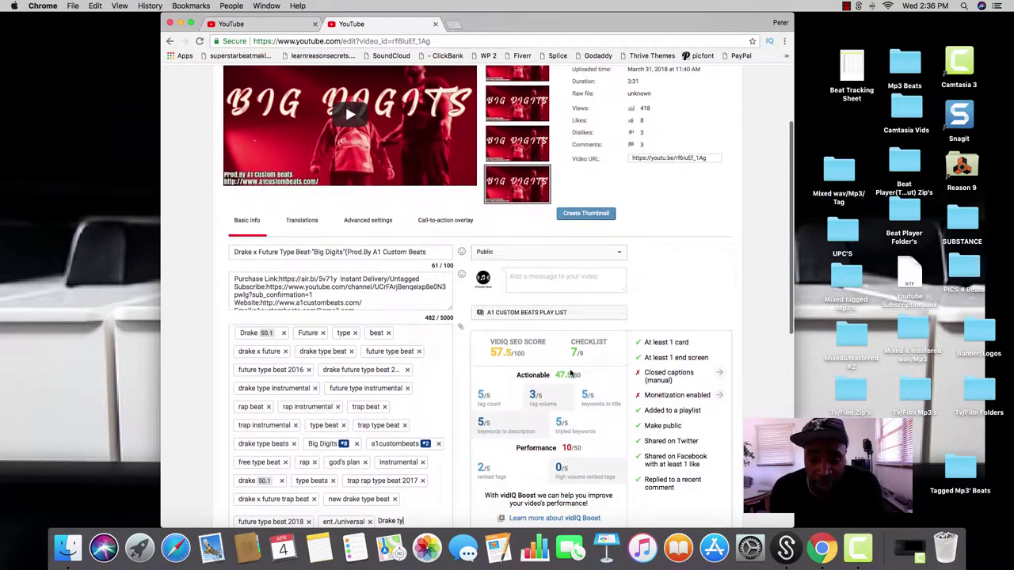
pyautogui.scroll(-2, 570, 373)
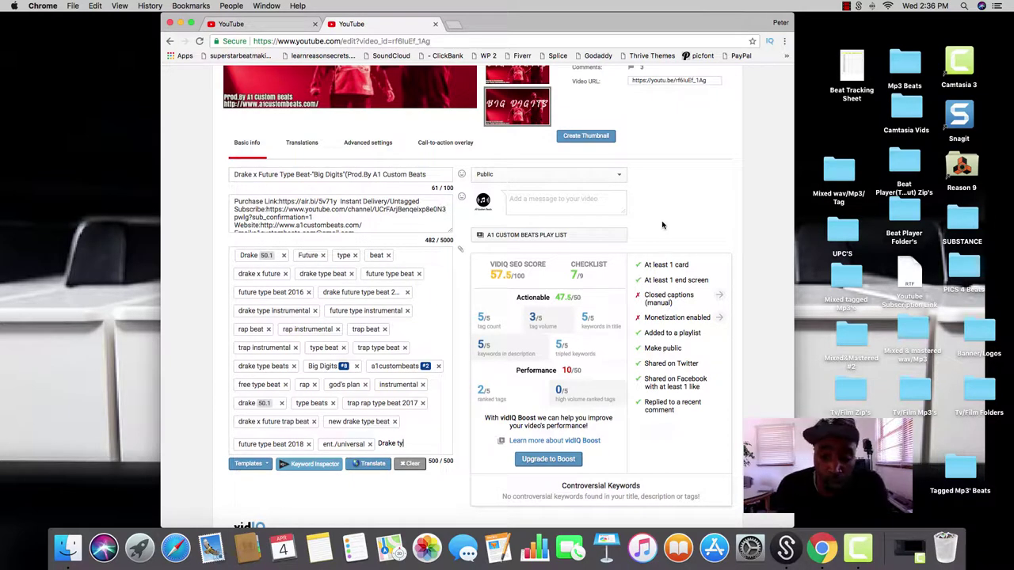
pyautogui.scroll(-2, 662, 226)
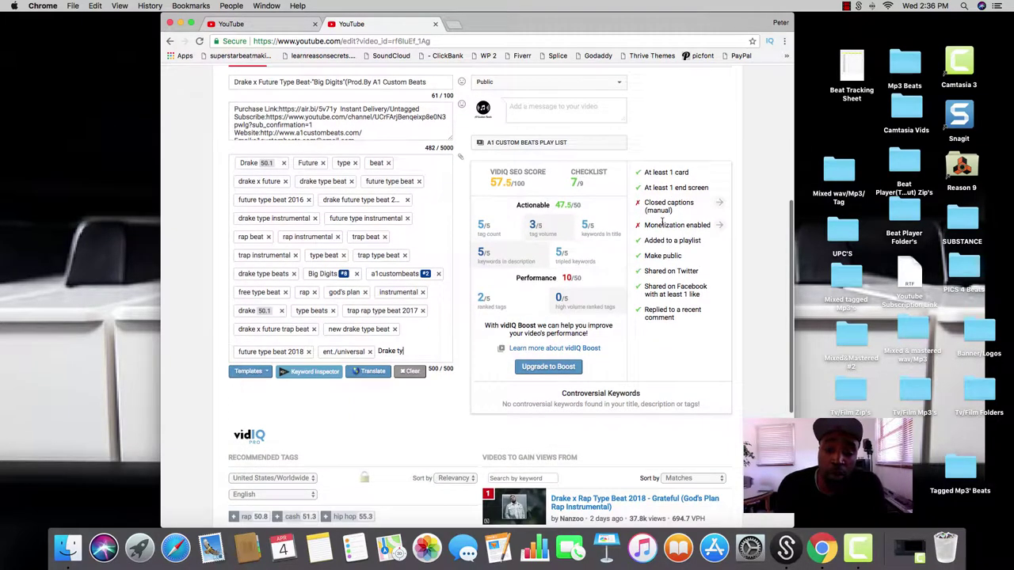
pyautogui.scroll(2, 662, 225)
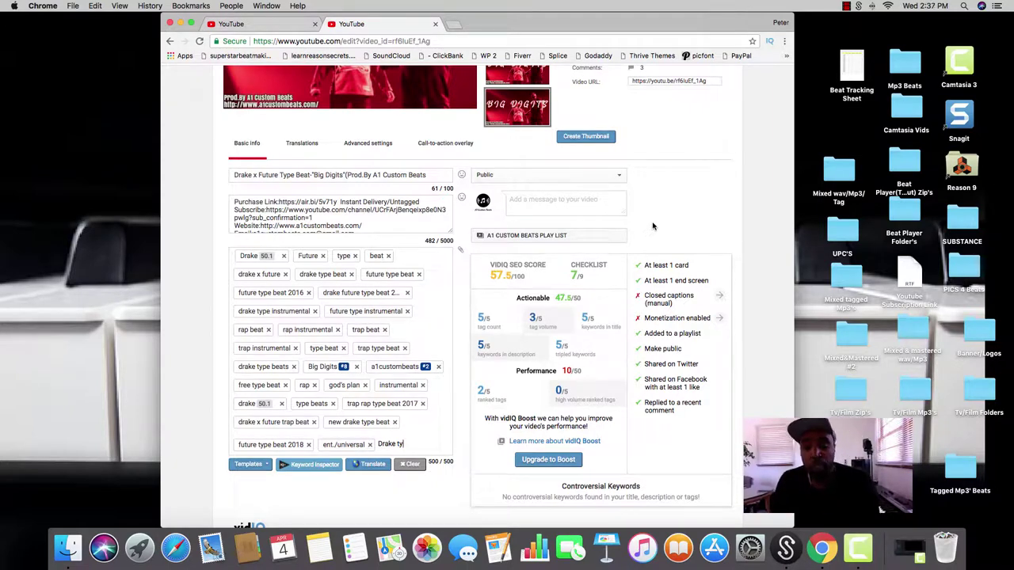
pyautogui.scroll(1, 653, 227)
pyautogui.scroll(2, 652, 227)
pyautogui.scroll(-4, 652, 227)
pyautogui.scroll(-3, 652, 226)
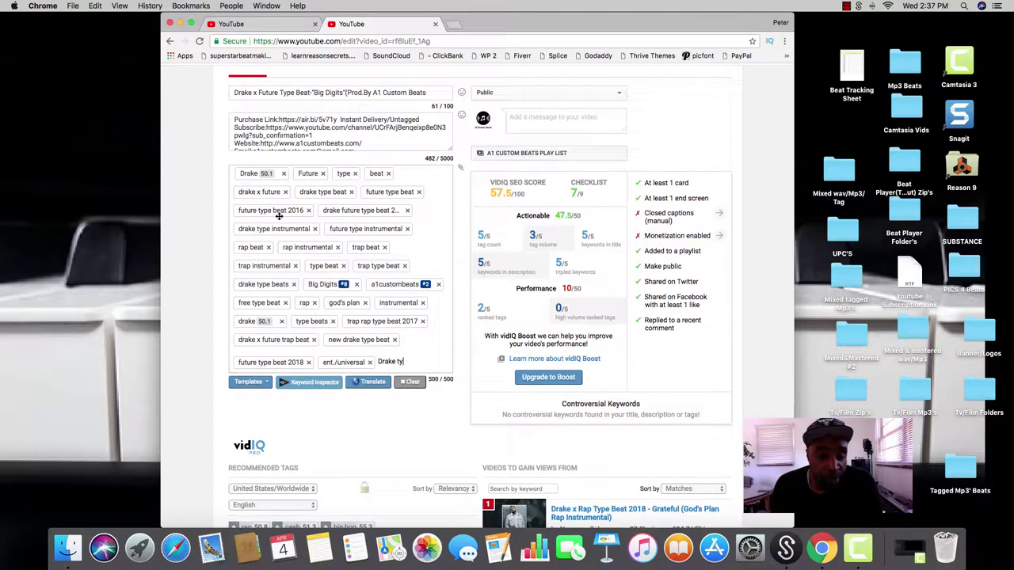
pyautogui.scroll(1, 326, 225)
pyautogui.scroll(3, 326, 225)
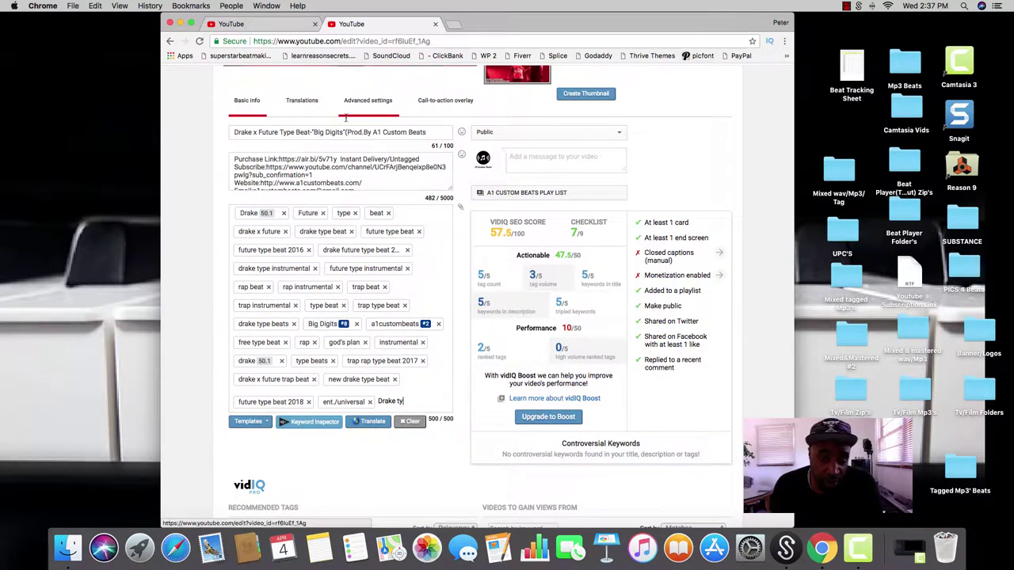
pyautogui.scroll(-3, 435, 272)
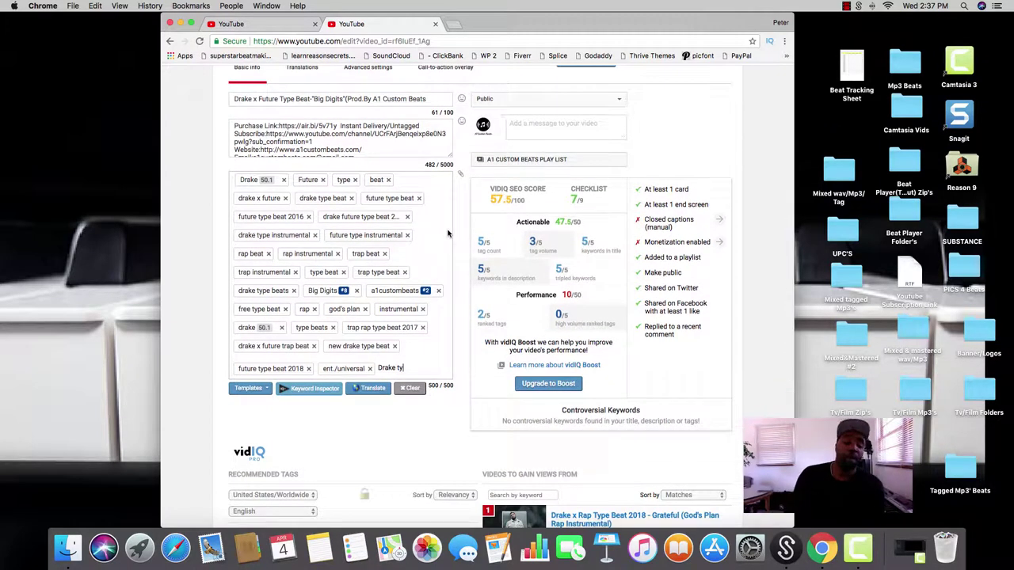
pyautogui.scroll(5, 440, 229)
pyautogui.scroll(3, 440, 228)
pyautogui.scroll(5, 440, 229)
pyautogui.scroll(3, 440, 229)
pyautogui.scroll(2, 440, 229)
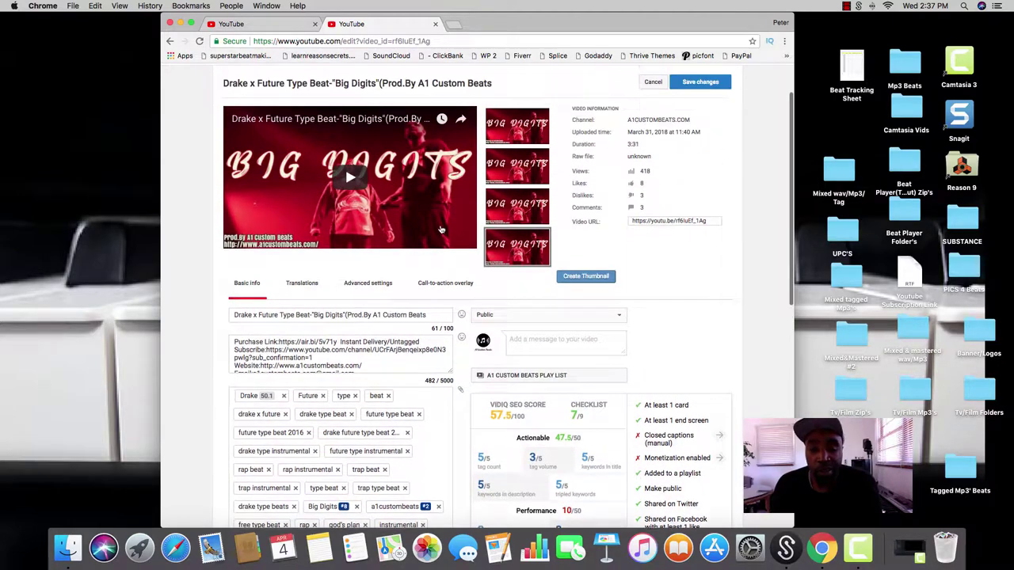
pyautogui.scroll(-3, 441, 229)
pyautogui.scroll(-3, 441, 229)
pyautogui.scroll(-5, 441, 229)
pyautogui.scroll(-2, 463, 330)
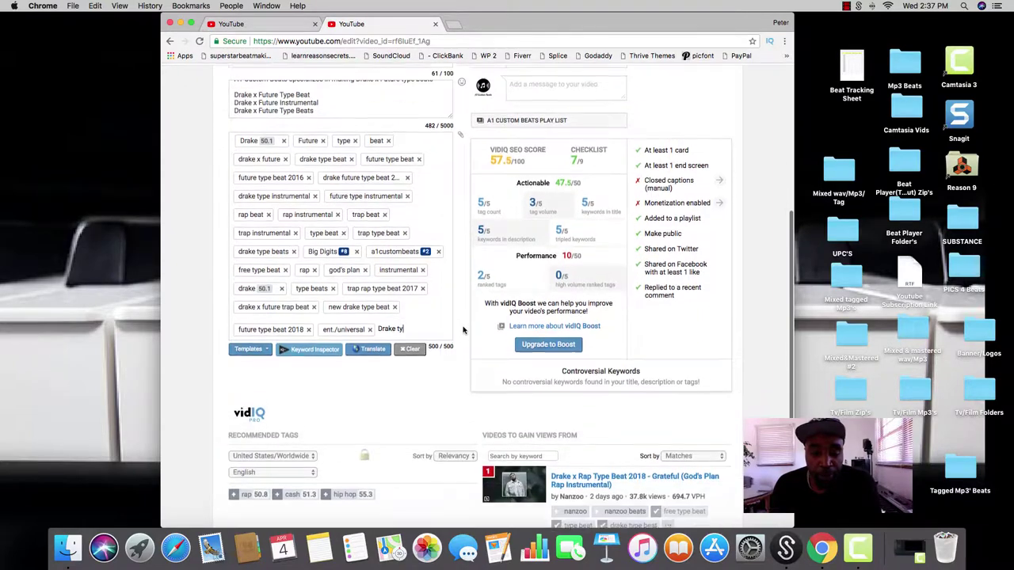
pyautogui.scroll(3, 463, 329)
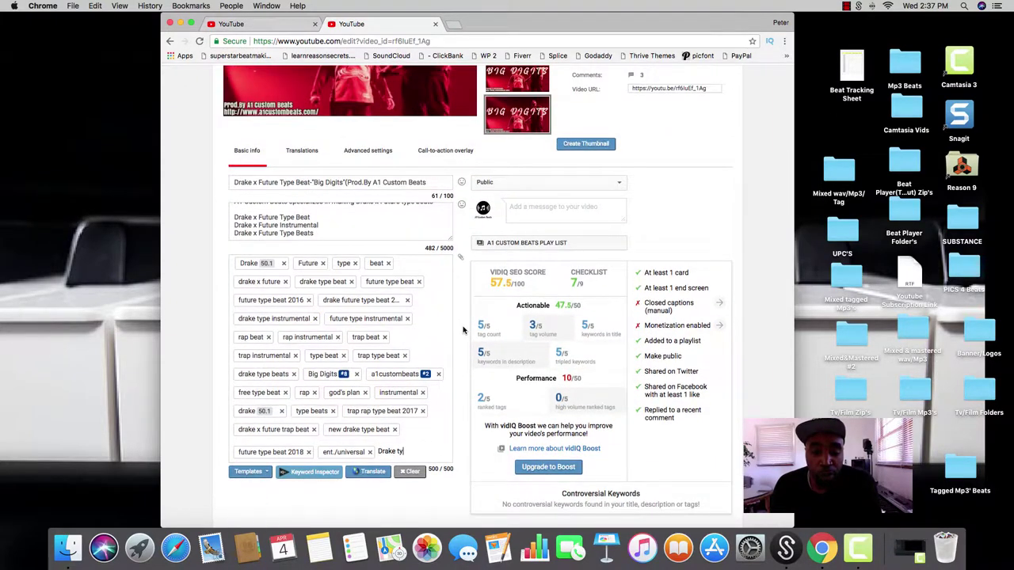
pyautogui.scroll(1, 463, 330)
pyautogui.scroll(1, 463, 329)
pyautogui.scroll(1, 464, 330)
pyautogui.scroll(-2, 463, 329)
pyautogui.scroll(-2, 463, 329)
pyautogui.scroll(2, 463, 329)
pyautogui.scroll(-2, 463, 329)
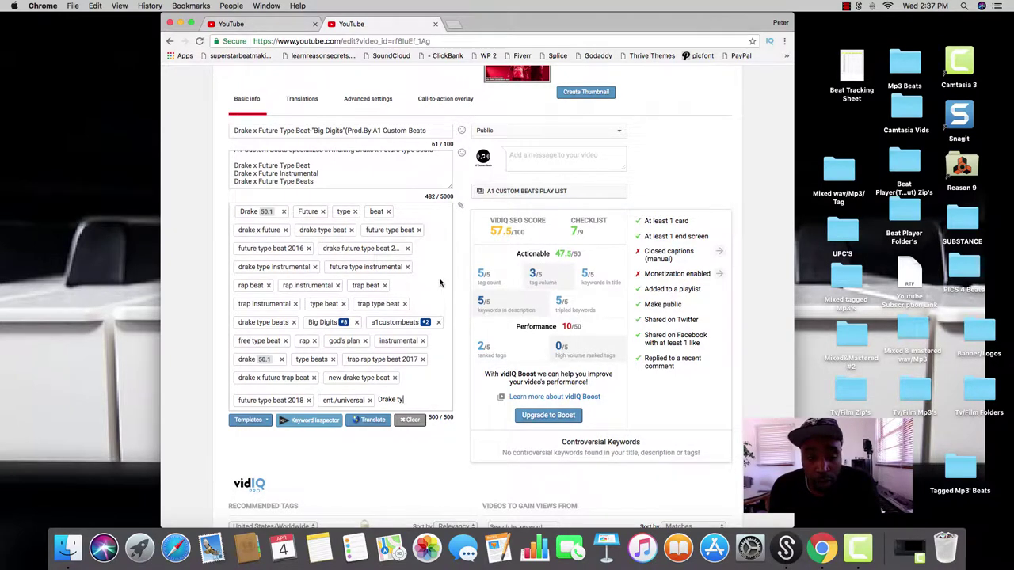
pyautogui.scroll(3, 396, 254)
pyautogui.scroll(3, 348, 225)
pyautogui.scroll(3, 347, 225)
pyautogui.scroll(1, 348, 226)
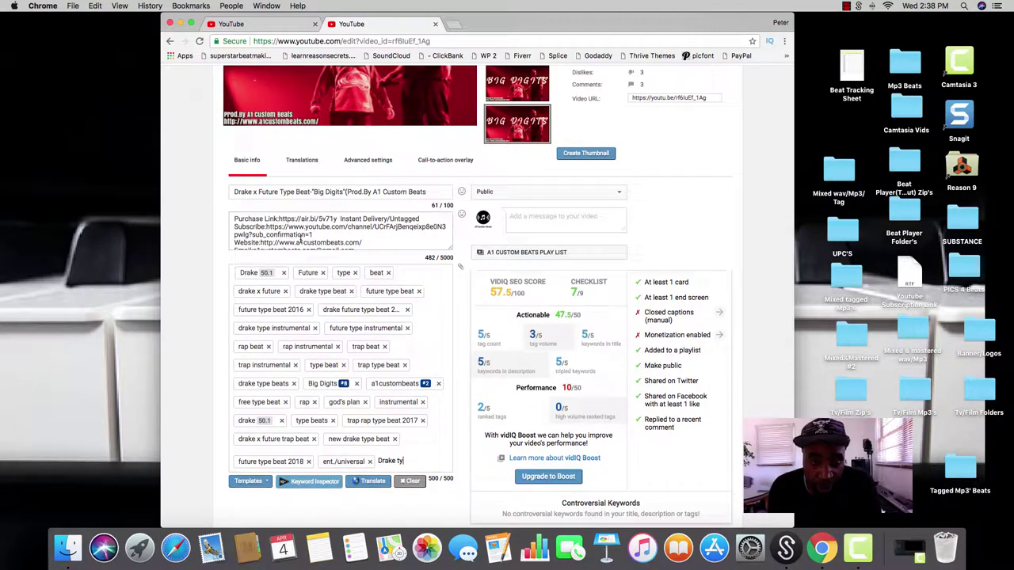
pyautogui.scroll(-2, 301, 242)
pyautogui.scroll(2, 301, 242)
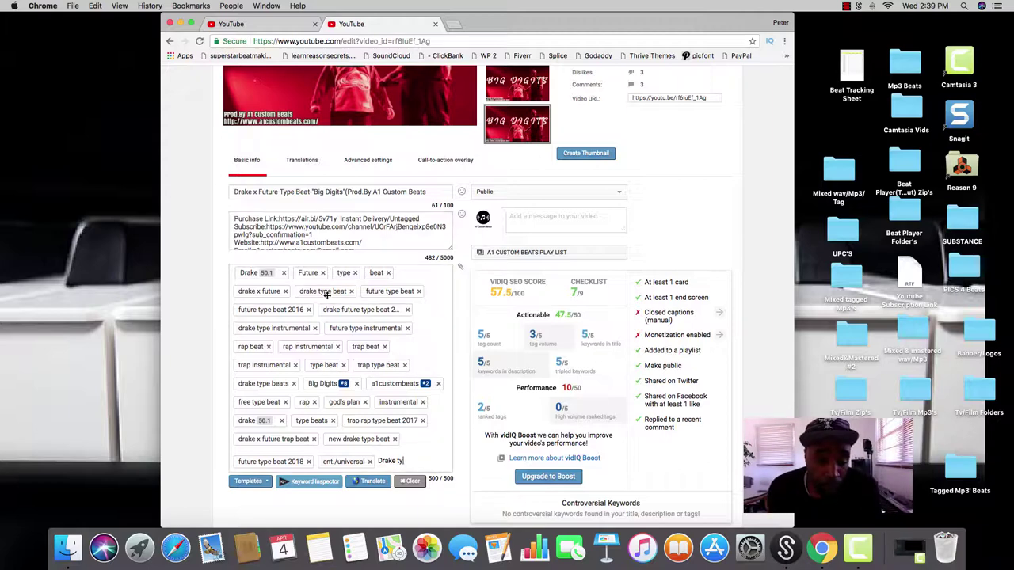
pyautogui.scroll(-3, 327, 293)
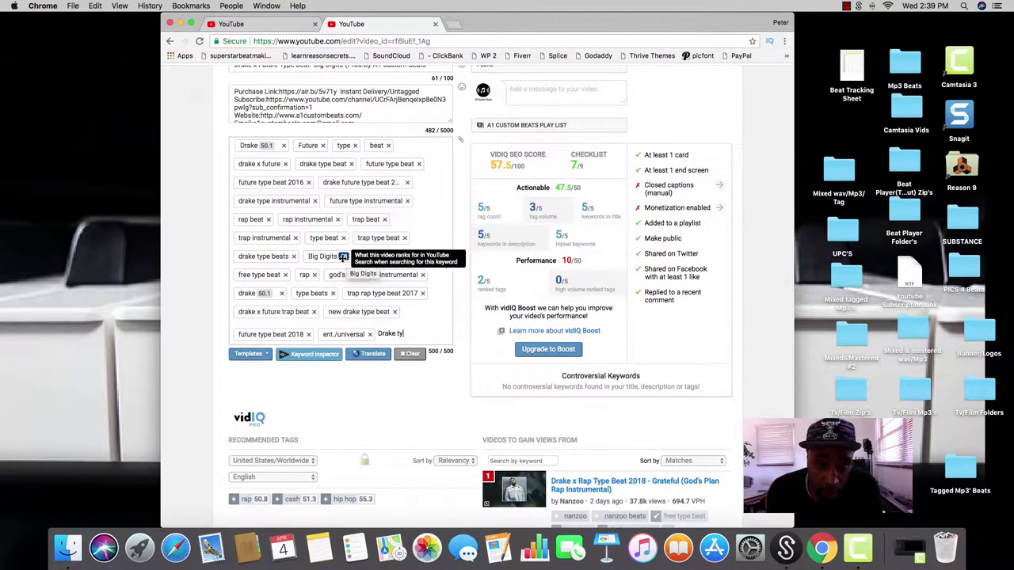
pyautogui.moveTo(425, 383)
pyautogui.scroll(5, 404, 264)
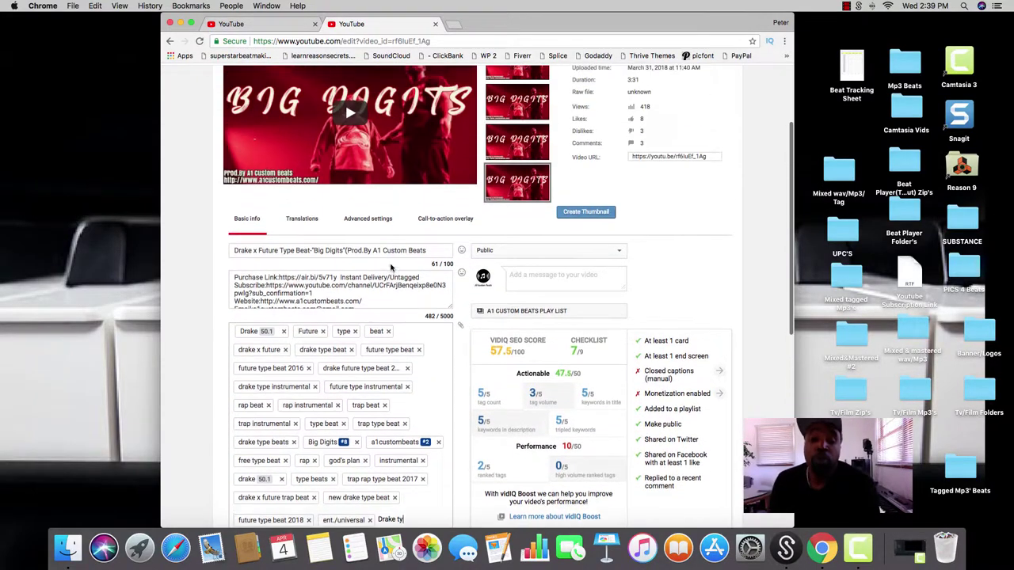
pyautogui.scroll(2, 390, 267)
pyautogui.scroll(-2, 626, 330)
pyautogui.scroll(-3, 602, 333)
pyautogui.scroll(-1, 571, 335)
pyautogui.scroll(-1, 545, 338)
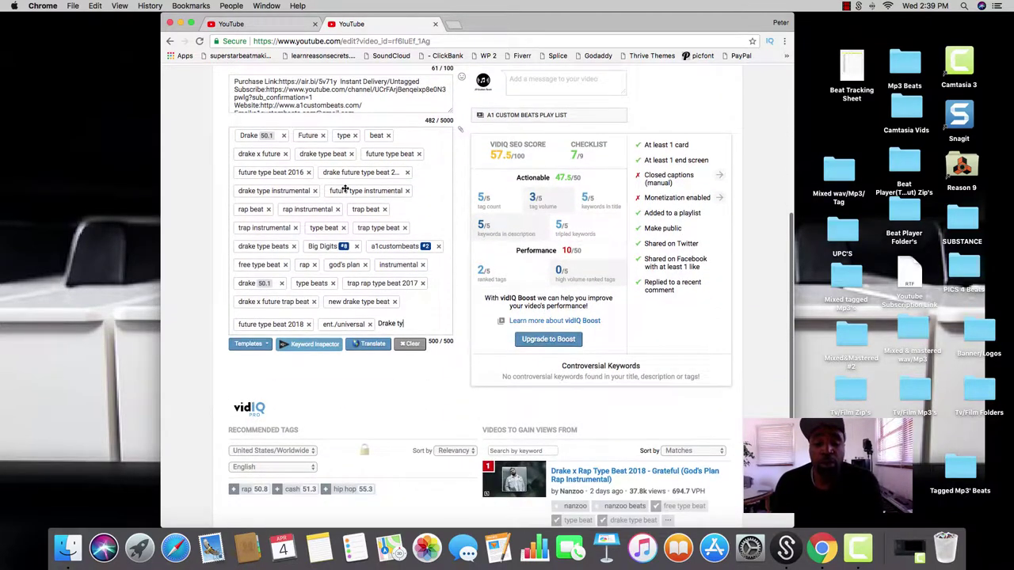
pyautogui.scroll(2, 345, 192)
pyautogui.scroll(2, 346, 192)
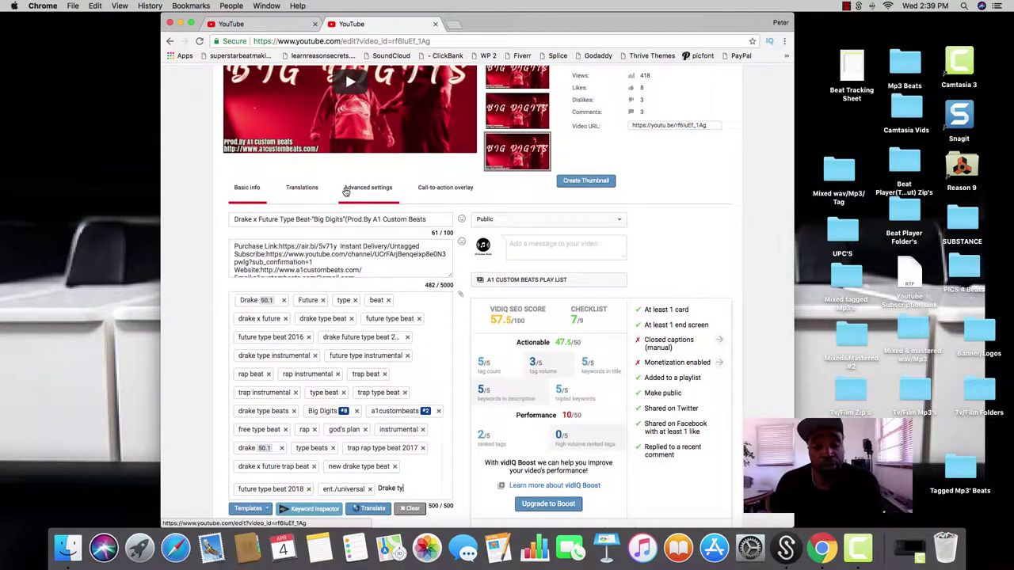
pyautogui.scroll(-2, 515, 353)
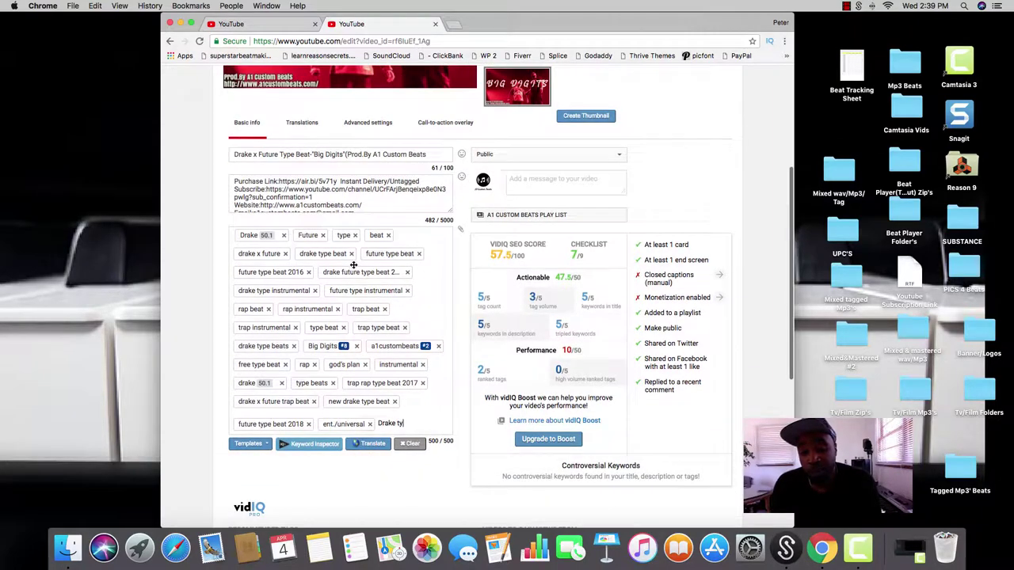
pyautogui.scroll(2, 400, 213)
pyautogui.scroll(2, 397, 215)
pyautogui.scroll(-1, 398, 215)
pyautogui.scroll(2, 398, 215)
pyautogui.scroll(-2, 398, 217)
pyautogui.scroll(-2, 398, 216)
pyautogui.scroll(-2, 398, 214)
pyautogui.scroll(1, 398, 212)
pyautogui.scroll(-2, 397, 211)
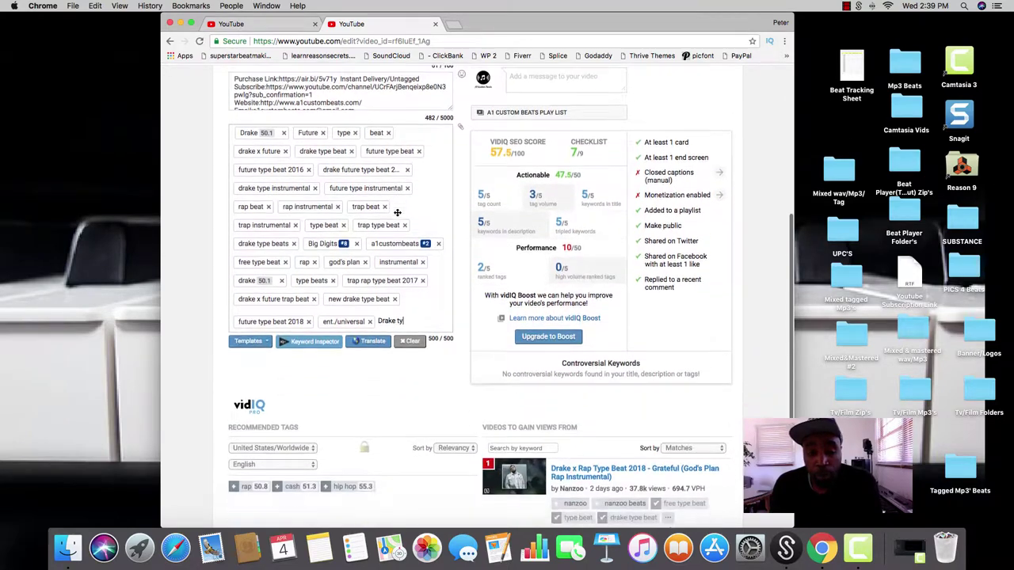
pyautogui.scroll(-1, 398, 212)
pyautogui.scroll(-2, 398, 212)
pyautogui.scroll(-1, 397, 212)
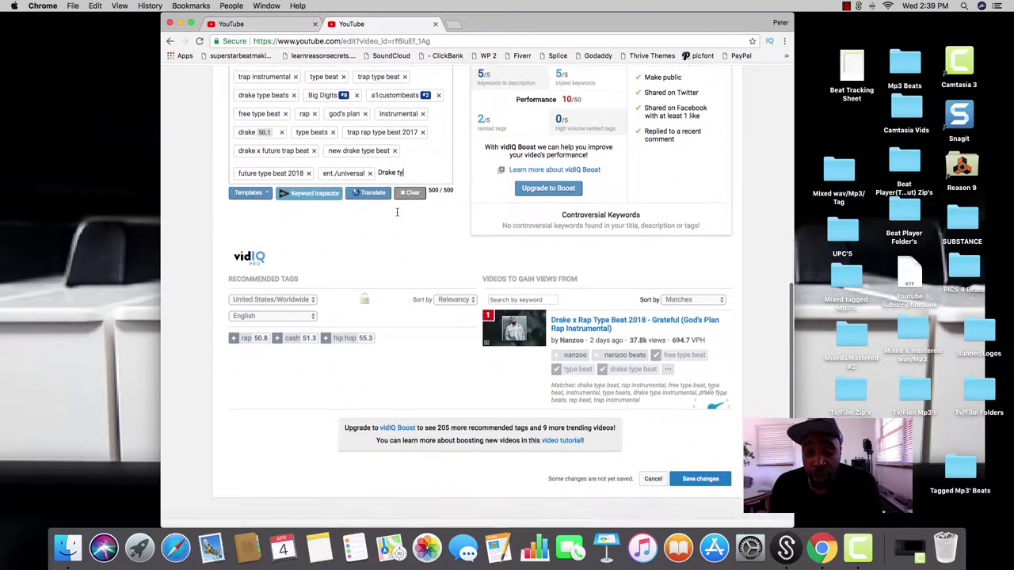
pyautogui.scroll(1, 397, 211)
pyautogui.scroll(4, 397, 212)
pyautogui.scroll(2, 397, 212)
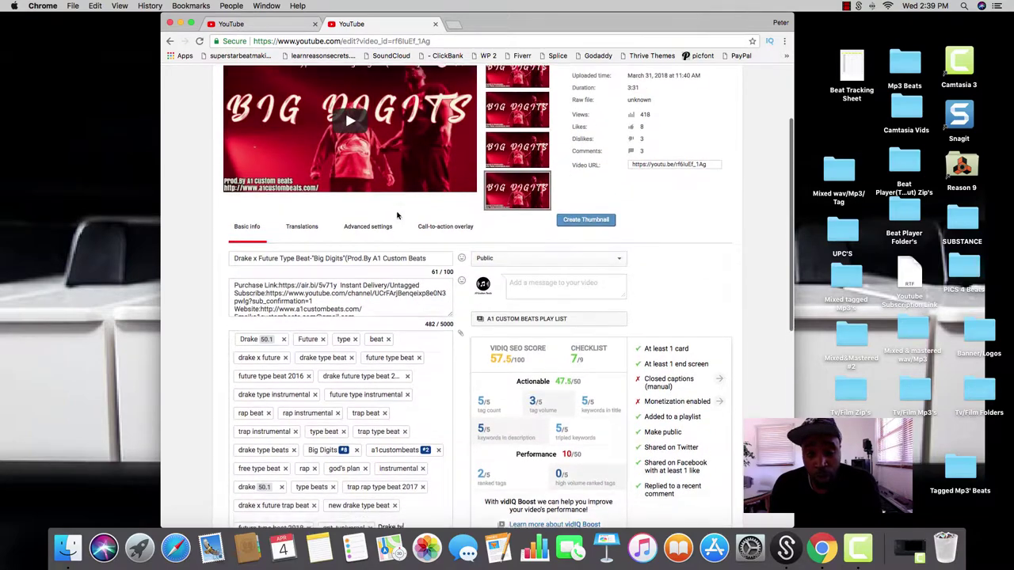
pyautogui.scroll(1, 398, 212)
pyautogui.scroll(1, 398, 215)
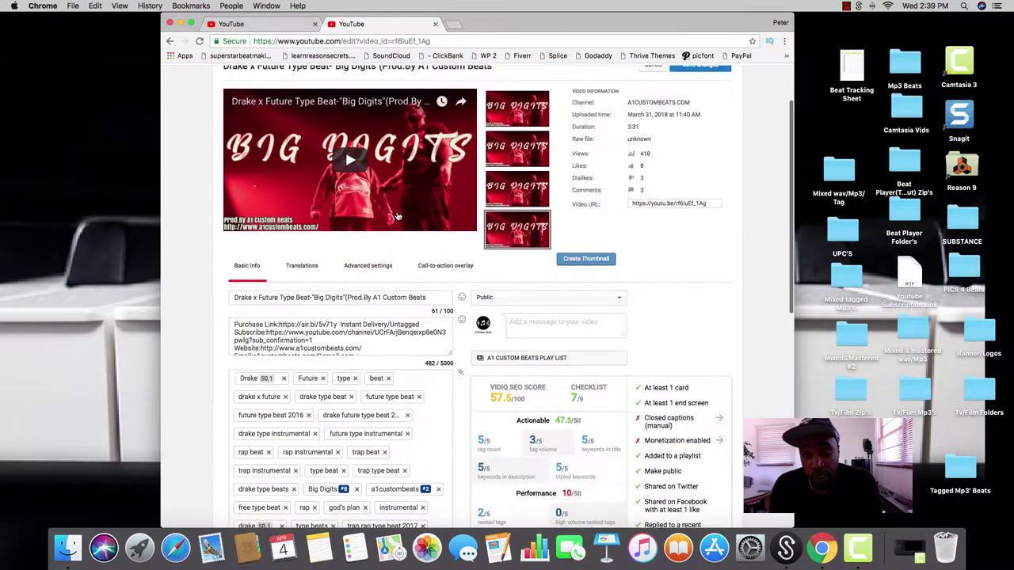
pyautogui.scroll(1, 670, 335)
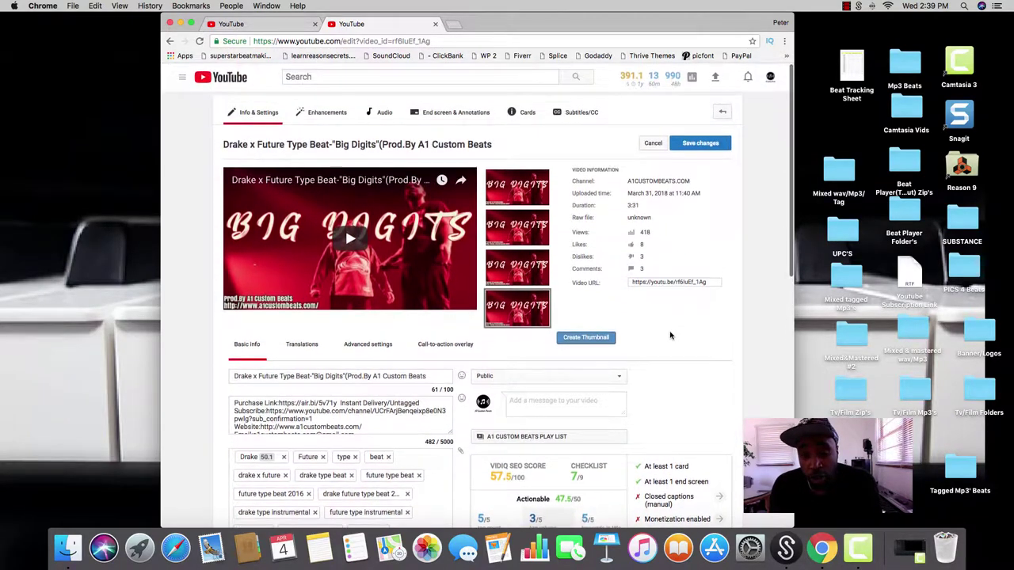
pyautogui.scroll(-5, 670, 335)
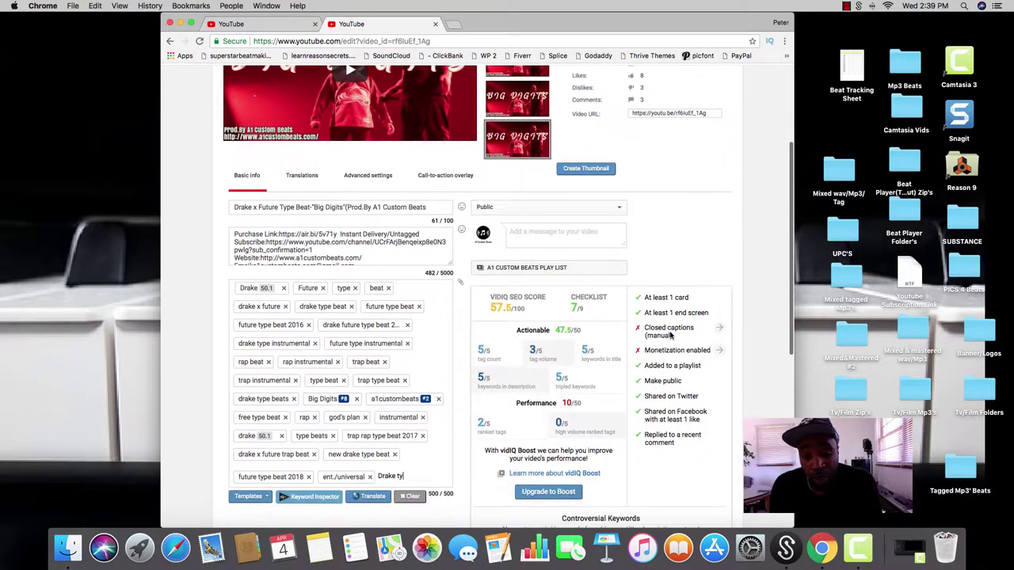
pyautogui.scroll(-2, 670, 335)
pyautogui.scroll(-3, 670, 335)
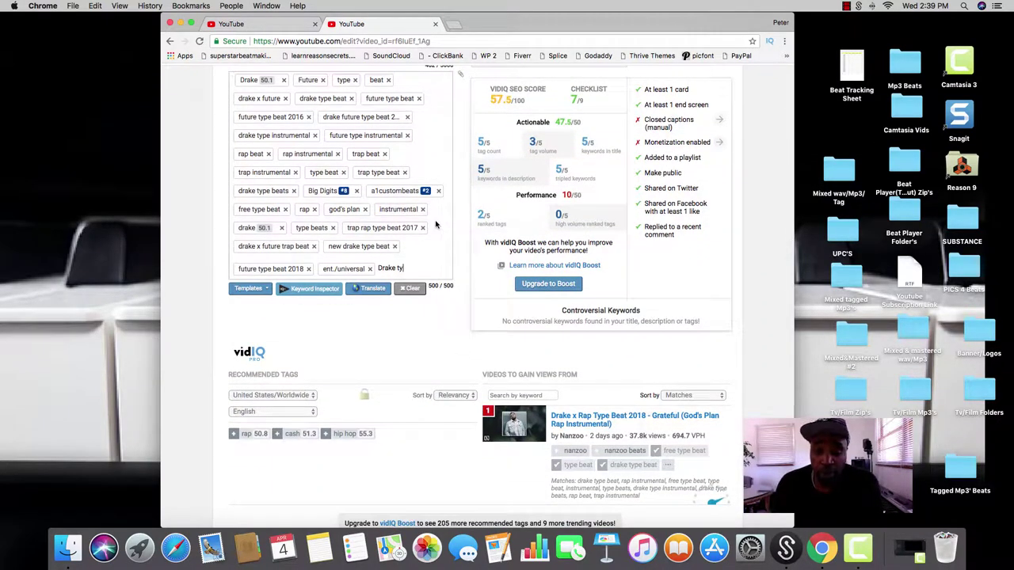
# - Go back, leave the page without saving the tag edits, and dismiss the video language prompt
pyautogui.scroll(3, 434, 225)
pyautogui.scroll(2, 434, 225)
pyautogui.scroll(6, 435, 225)
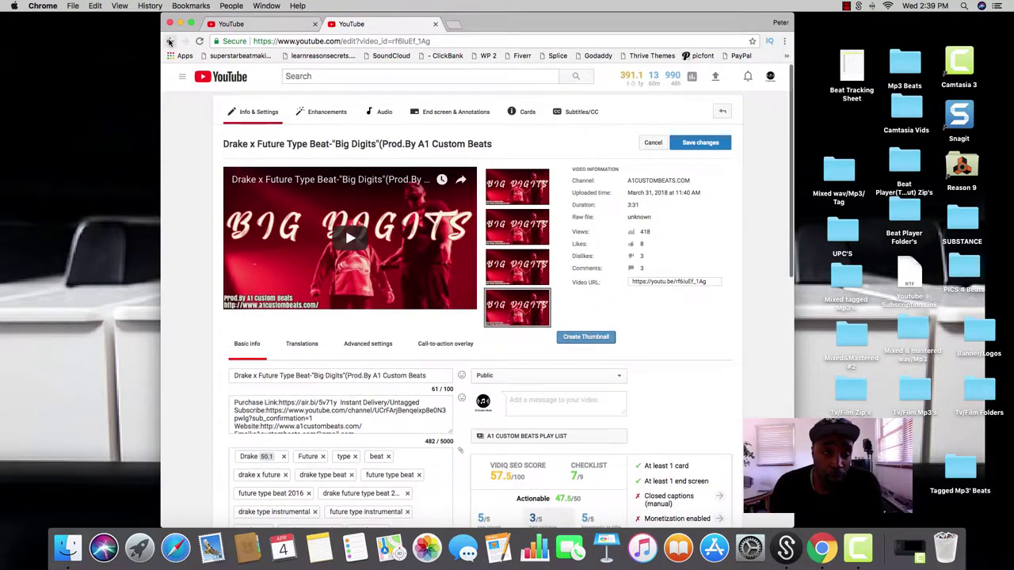
pyautogui.click(169, 41)
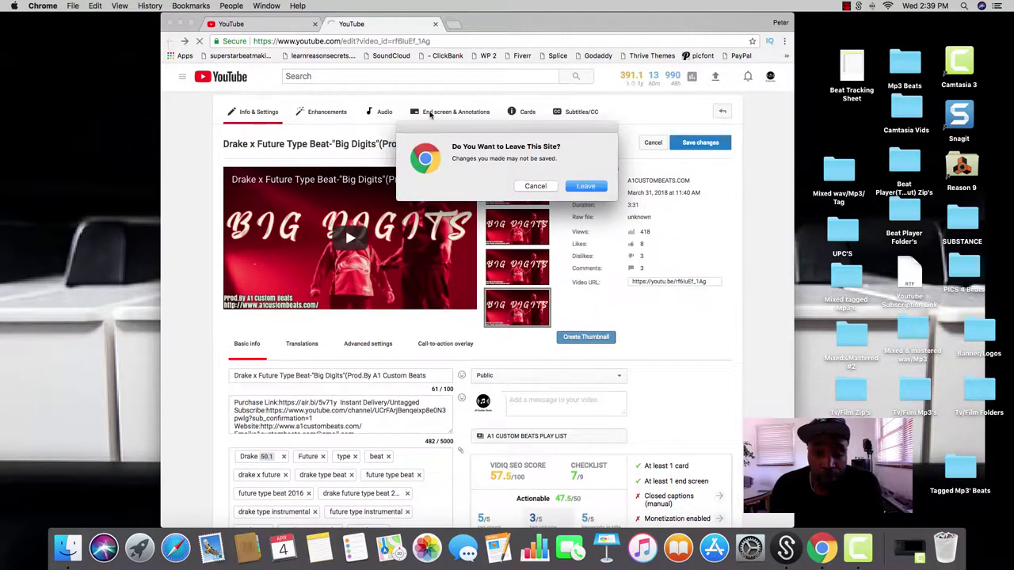
pyautogui.click(590, 188)
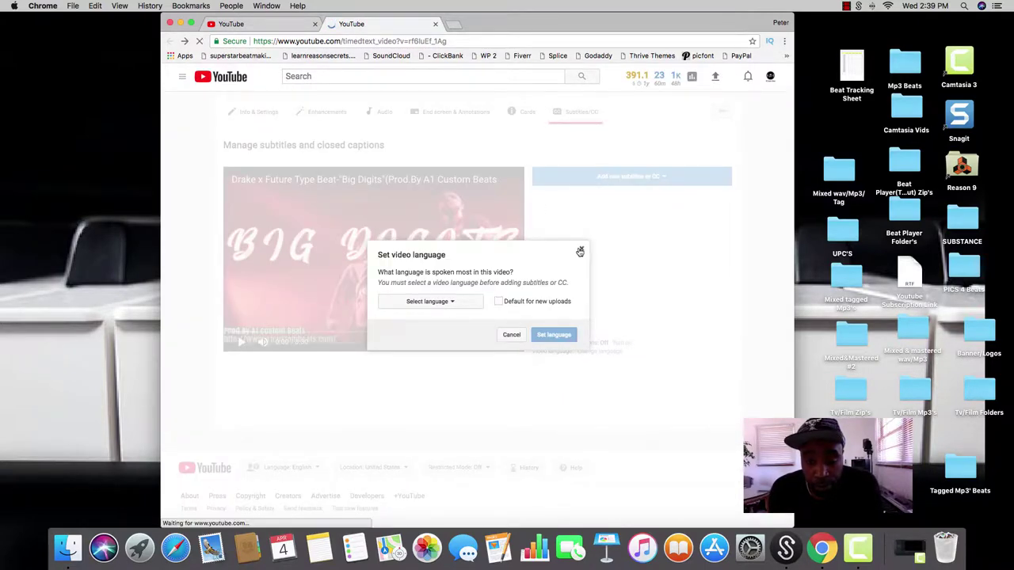
pyautogui.click(255, 113)
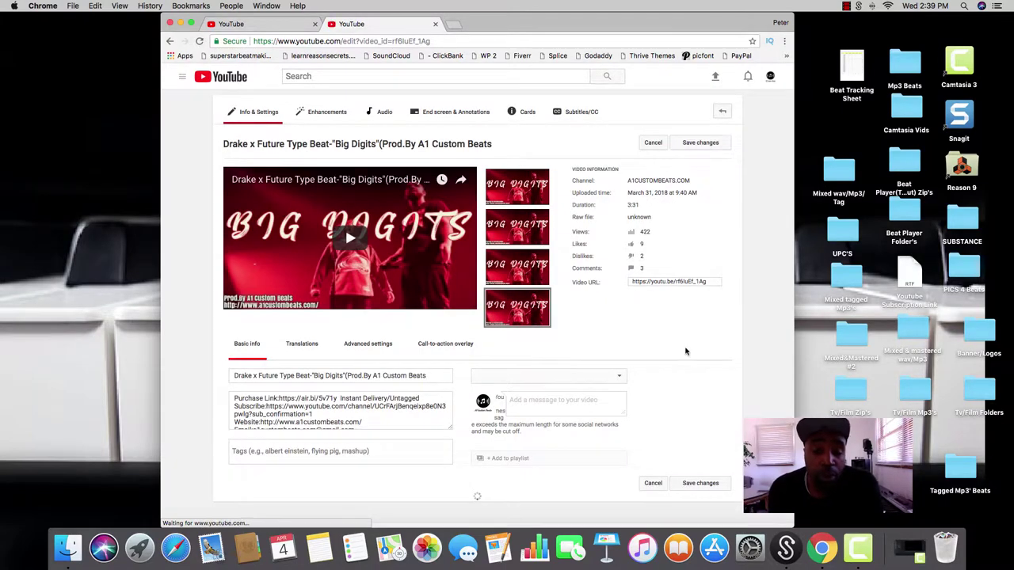
# - Scroll the edit page to show the 500/500 tags box and the vidIQ SEO score of 57.5
pyautogui.scroll(-2, 694, 340)
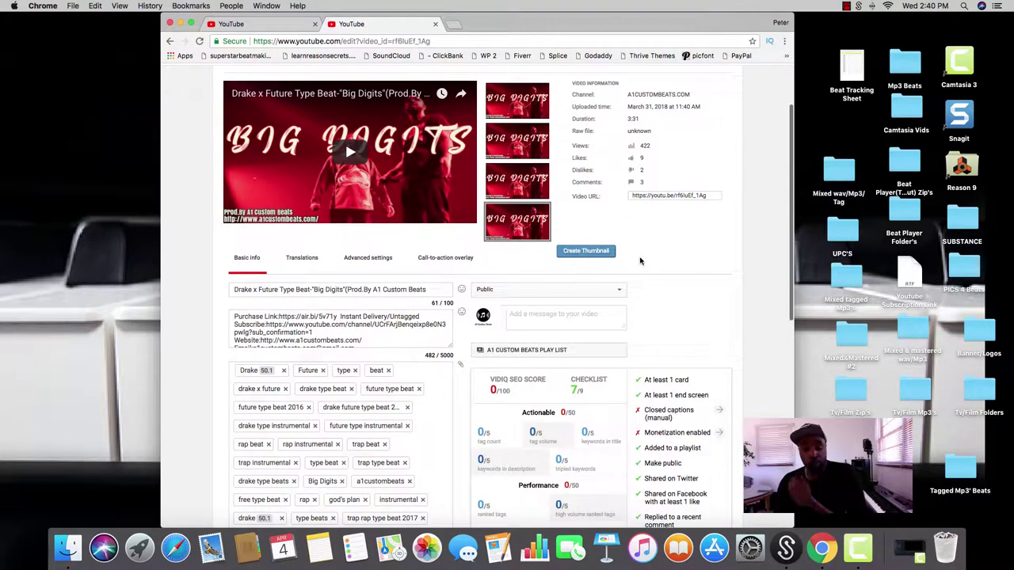
pyautogui.scroll(-3, 642, 261)
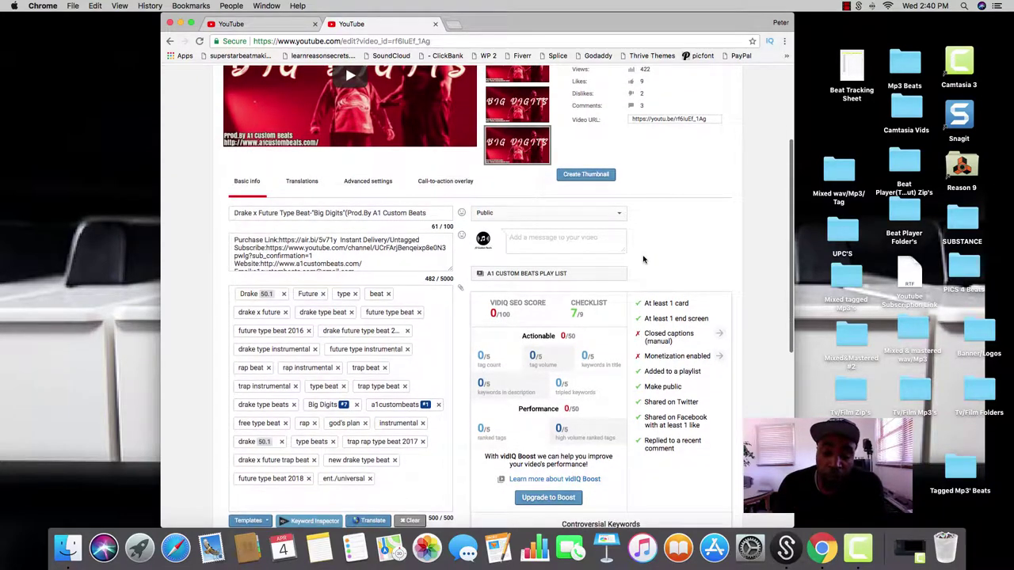
pyautogui.scroll(3, 644, 259)
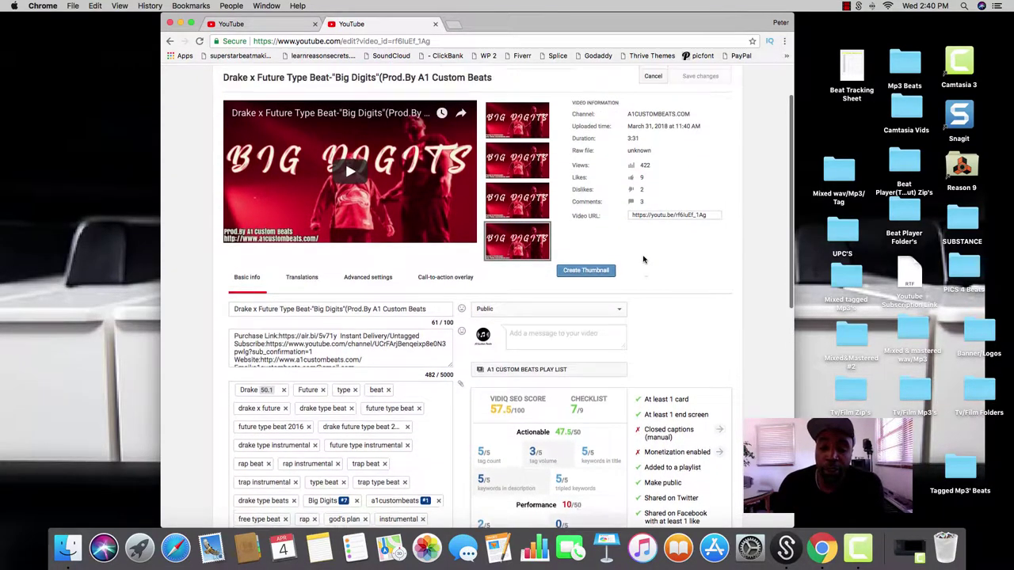
pyautogui.scroll(2, 643, 259)
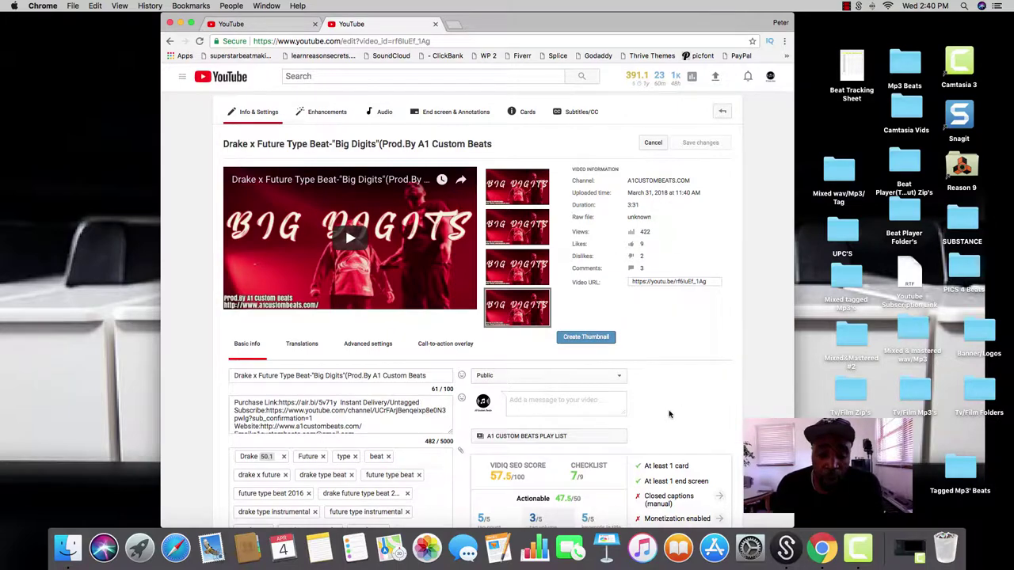
pyautogui.scroll(-1, 668, 413)
pyautogui.scroll(-1, 668, 414)
pyautogui.scroll(-3, 626, 407)
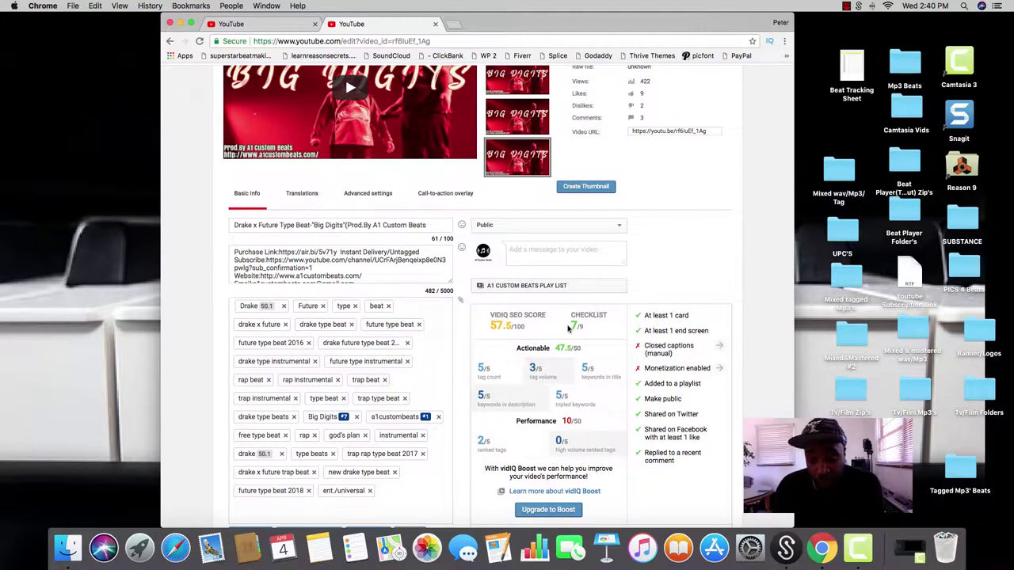
pyautogui.scroll(3, 672, 190)
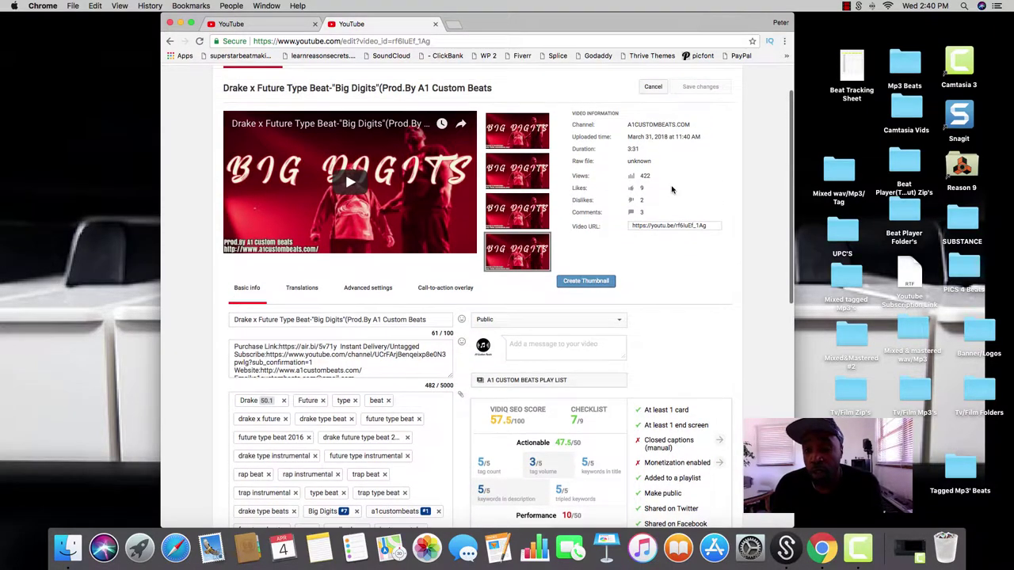
pyautogui.scroll(-2, 671, 190)
pyautogui.scroll(-2, 671, 190)
pyautogui.scroll(-5, 672, 190)
pyautogui.scroll(3, 671, 190)
pyautogui.scroll(2, 671, 190)
pyautogui.scroll(1, 672, 190)
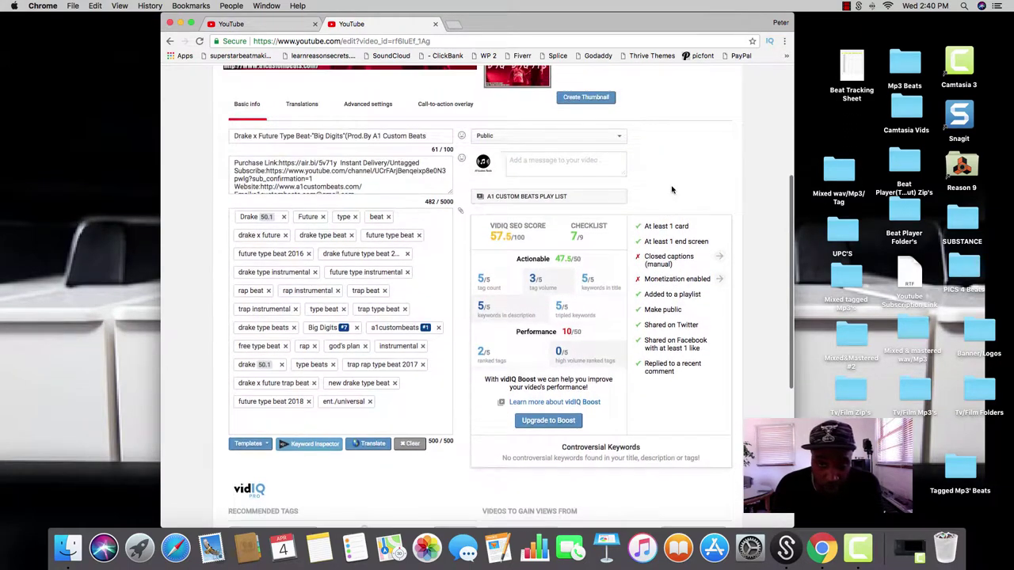
pyautogui.scroll(2, 671, 190)
pyautogui.scroll(1, 671, 190)
pyautogui.scroll(2, 672, 190)
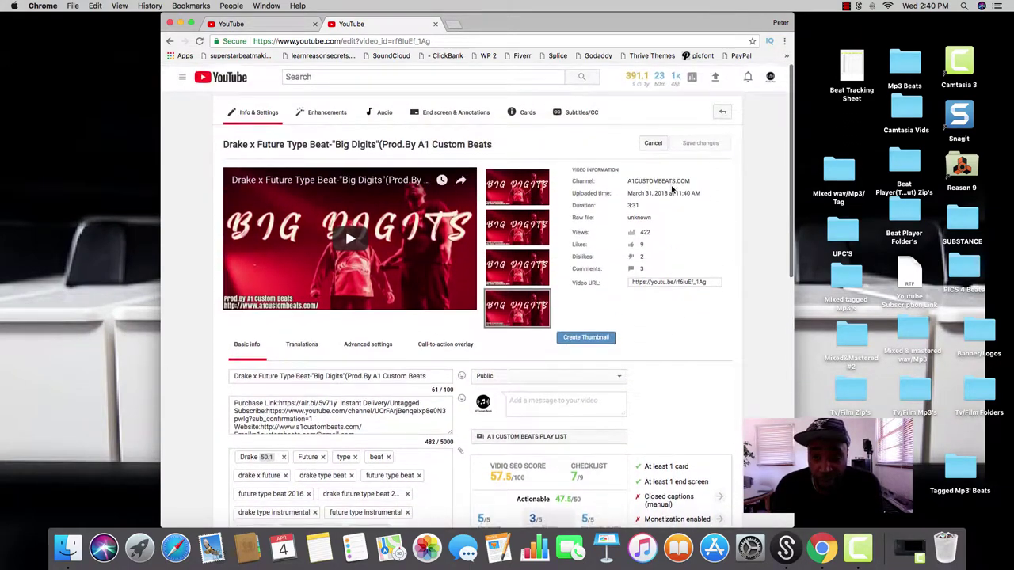
pyautogui.scroll(-2, 672, 189)
pyautogui.scroll(-1, 672, 188)
# - Scroll below the tags to vidIQ's recommended tags rap, cash, hip hop and the Nanzoo video
pyautogui.scroll(-2, 671, 190)
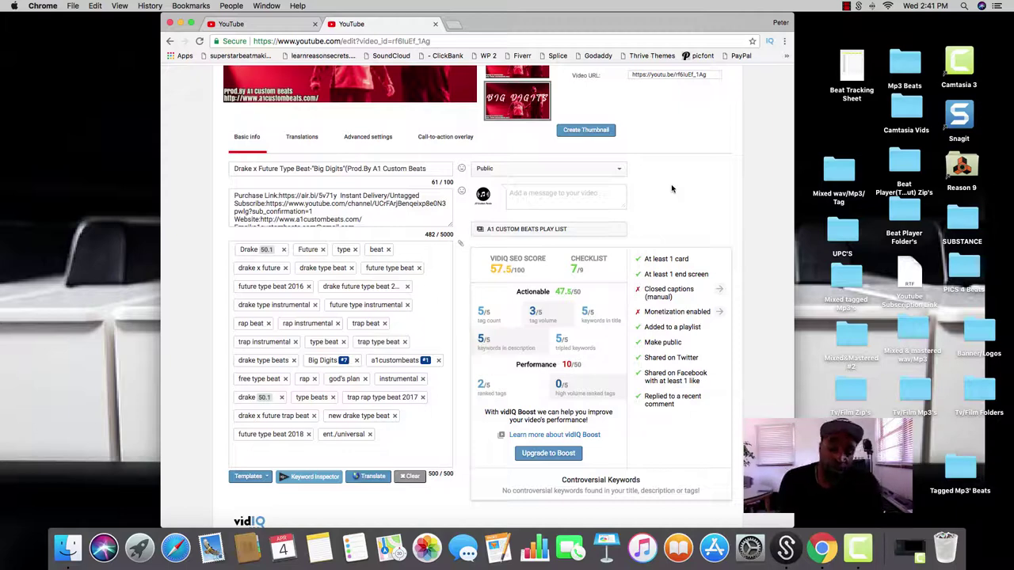
pyautogui.scroll(3, 662, 255)
pyautogui.scroll(3, 661, 255)
pyautogui.scroll(-5, 661, 255)
pyautogui.scroll(-4, 661, 255)
pyautogui.scroll(2, 662, 257)
pyautogui.scroll(-1, 662, 257)
pyautogui.scroll(-4, 661, 257)
pyautogui.scroll(2, 662, 258)
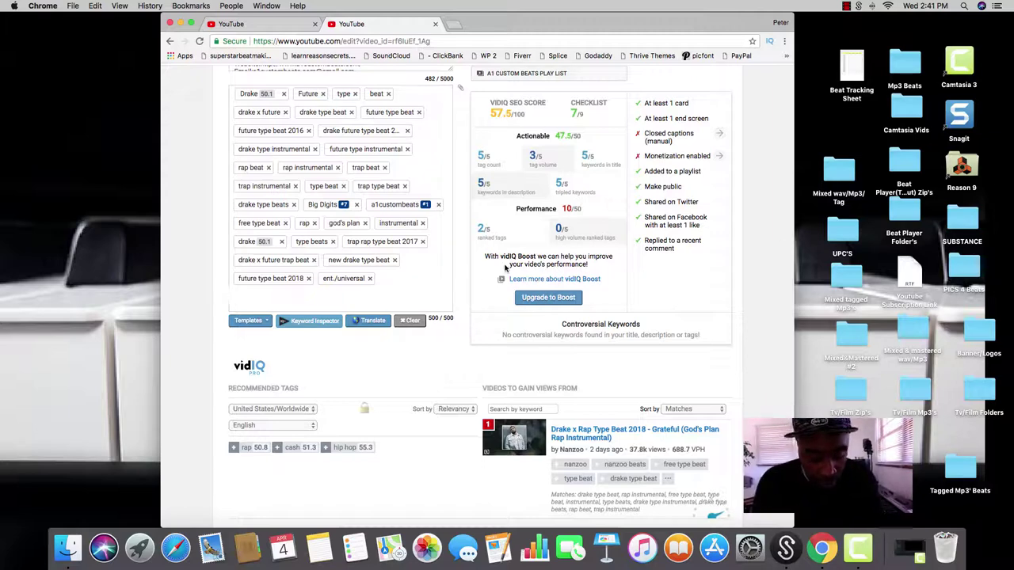
pyautogui.write('drake')
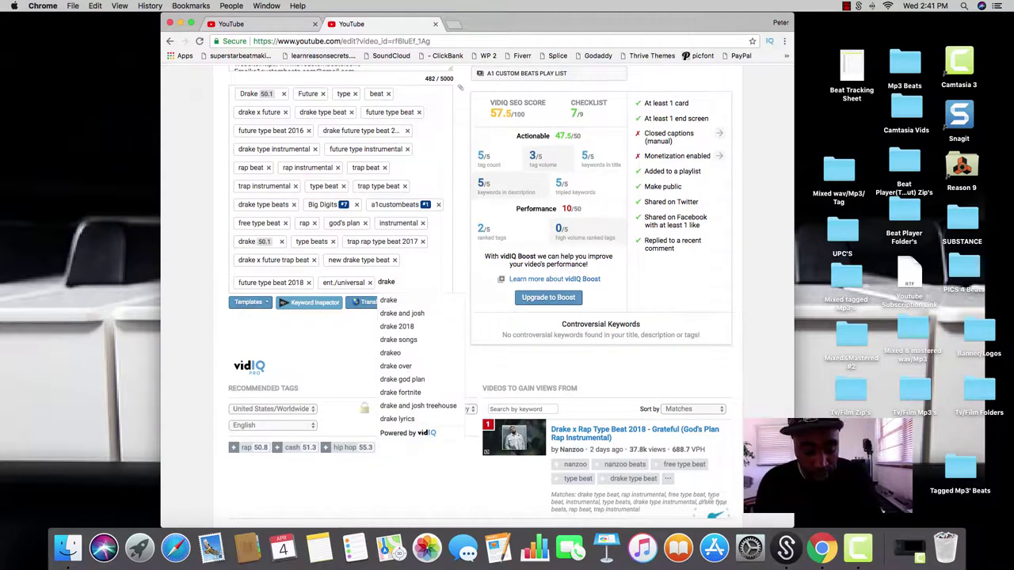
pyautogui.write(' and ')
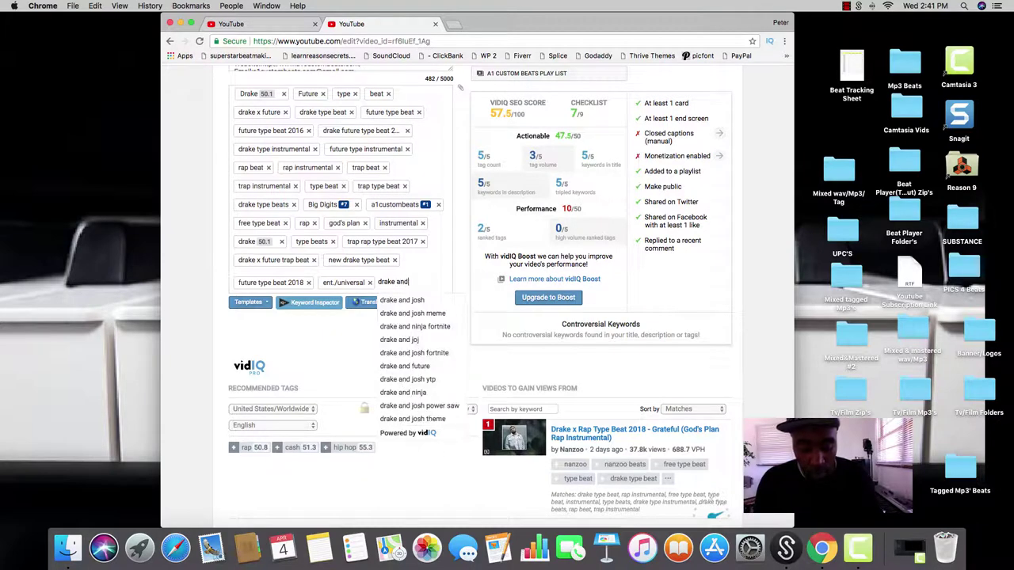
pyautogui.write('fu')
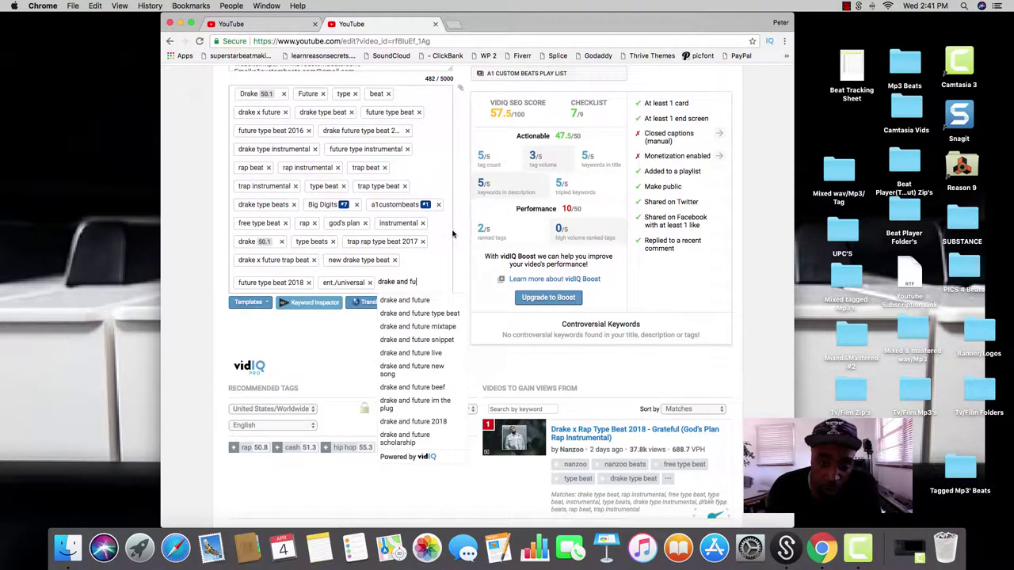
pyautogui.press('BackSpace')
pyautogui.press('BackSpace')
pyautogui.press('BackSpace')
pyautogui.press('BackSpace')
pyautogui.press('BackSpace')
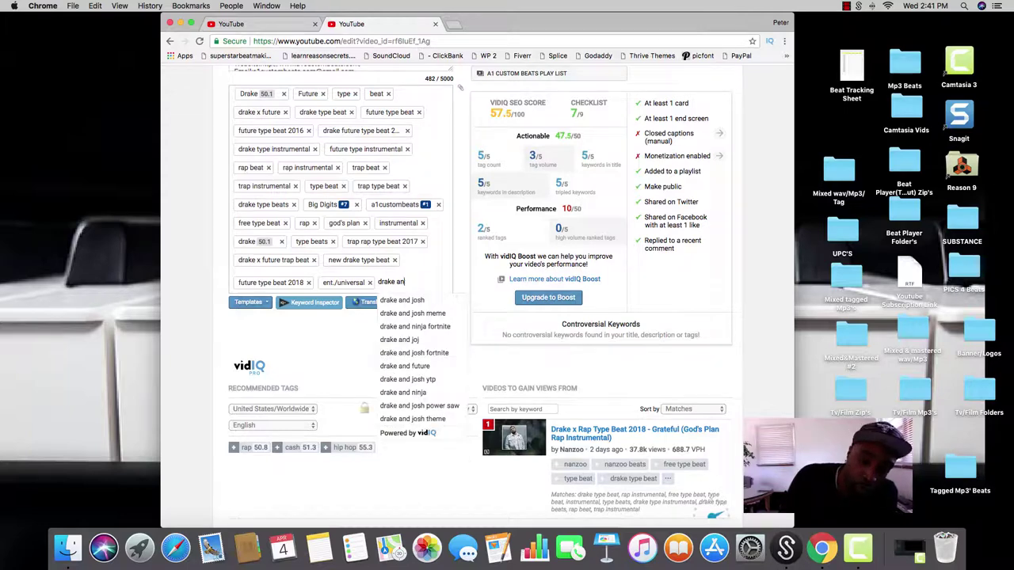
pyautogui.press('BackSpace')
pyautogui.press('BackSpace')
pyautogui.press('BackSpace')
pyautogui.press('BackSpace')
pyautogui.press('BackSpace')
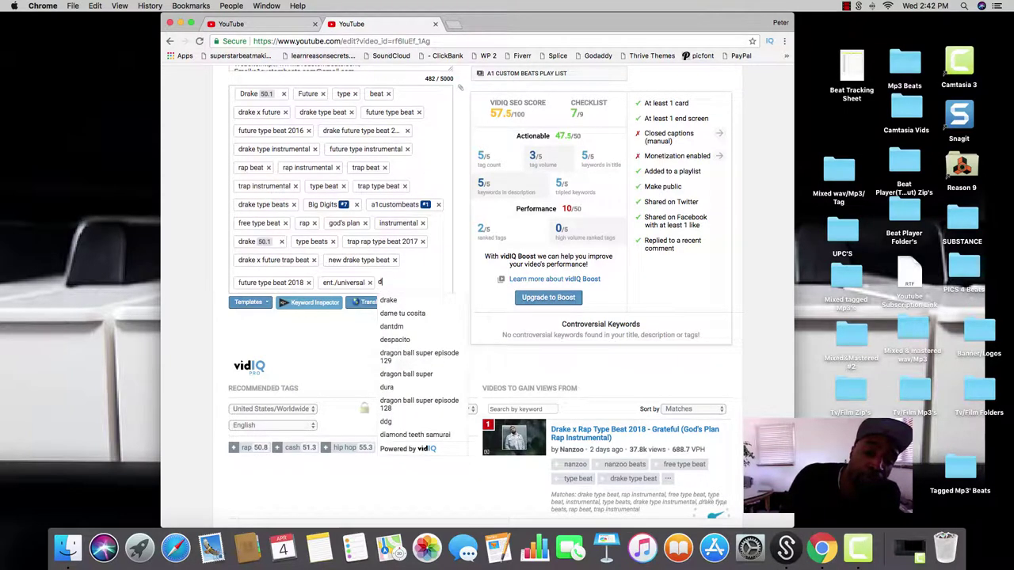
pyautogui.press('BackSpace')
pyautogui.press('BackSpace')
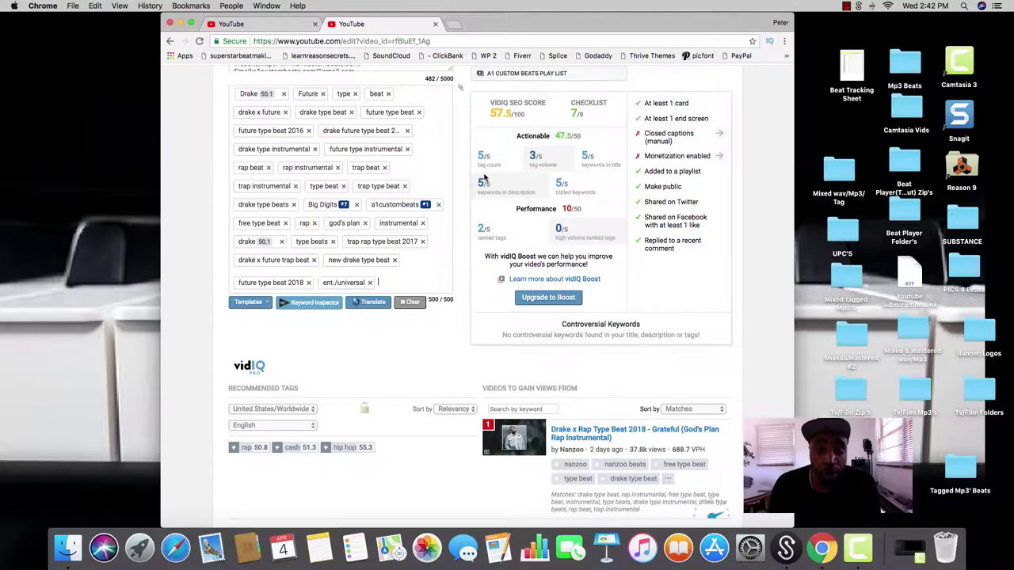
pyautogui.scroll(2, 486, 178)
pyautogui.scroll(3, 486, 178)
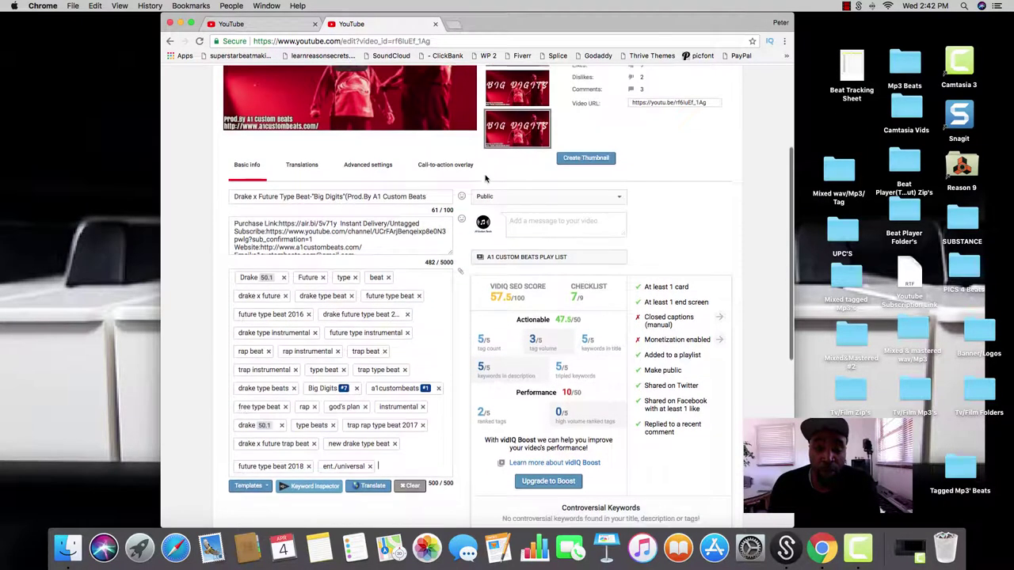
pyautogui.scroll(-2, 486, 178)
pyautogui.scroll(-2, 485, 178)
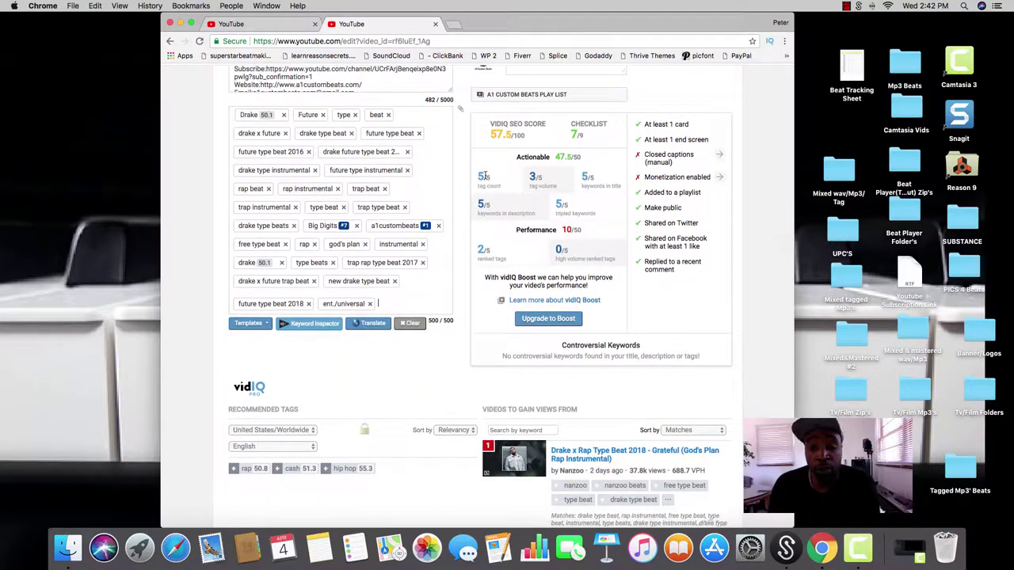
pyautogui.scroll(5, 518, 185)
pyautogui.scroll(-3, 517, 185)
pyautogui.scroll(-4, 517, 185)
pyautogui.scroll(-5, 517, 184)
pyautogui.scroll(2, 517, 184)
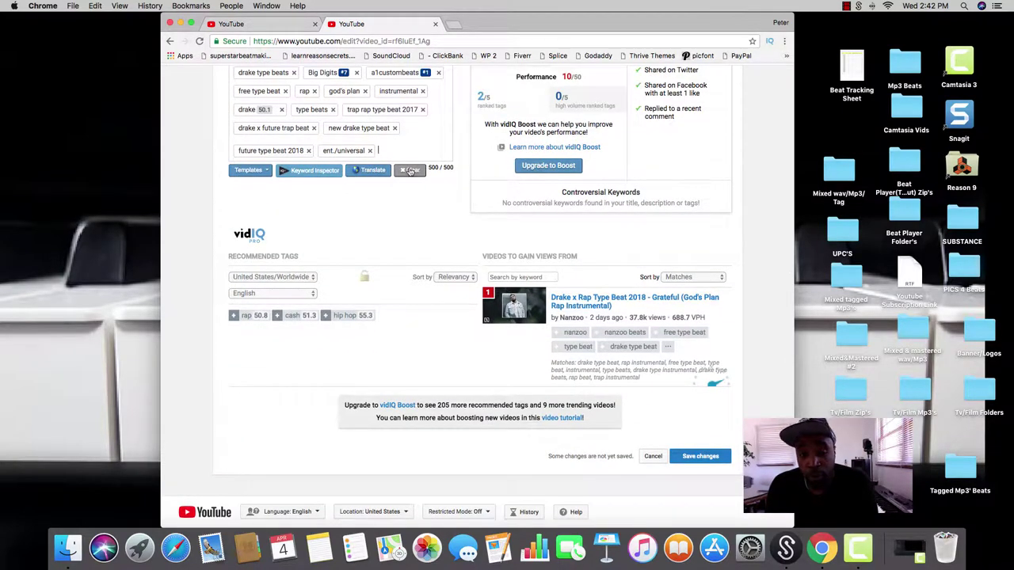
pyautogui.scroll(5, 427, 168)
pyautogui.scroll(3, 447, 161)
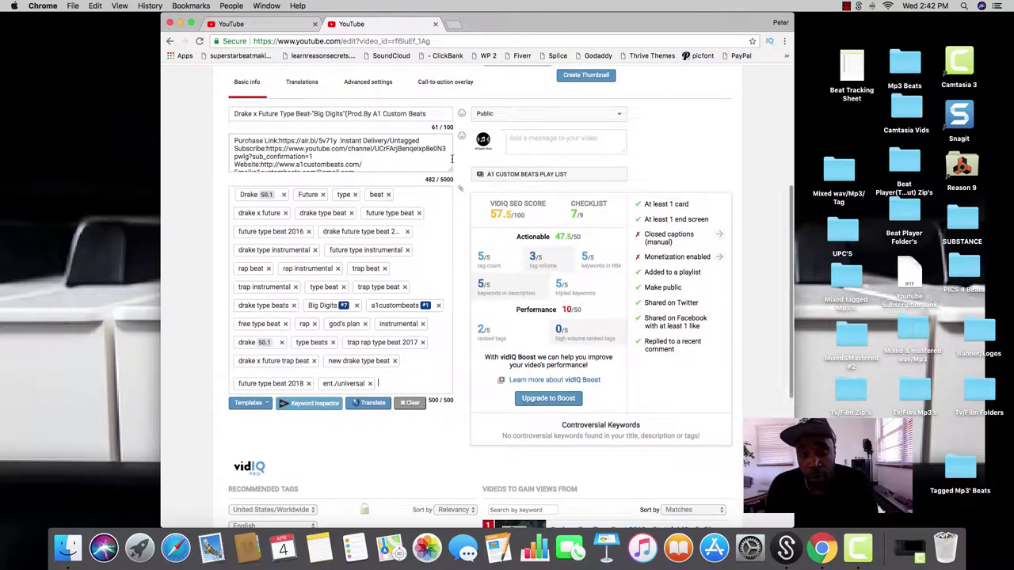
pyautogui.scroll(-3, 450, 159)
pyautogui.scroll(-3, 448, 158)
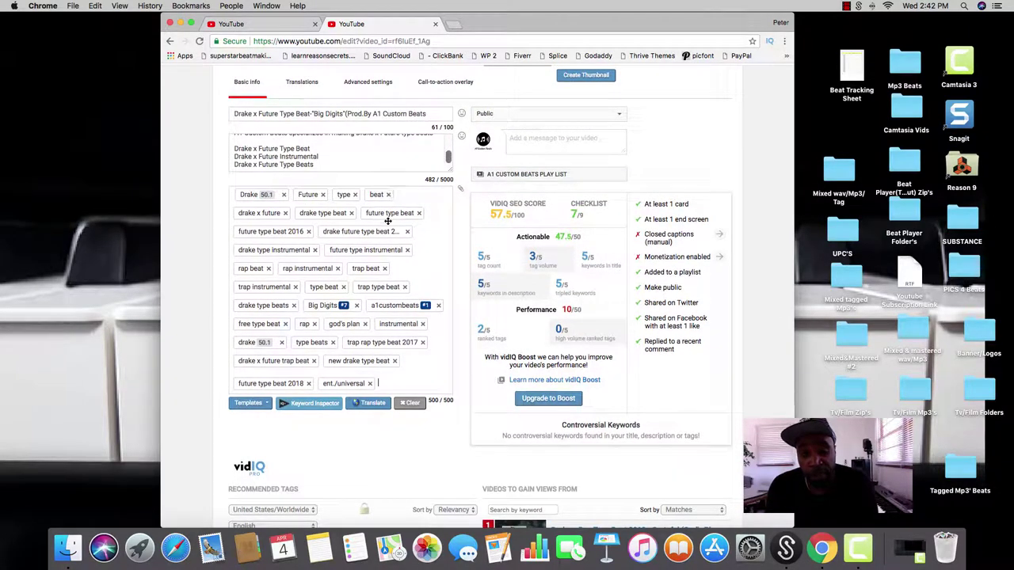
pyautogui.scroll(-3, 617, 303)
pyautogui.scroll(-3, 602, 305)
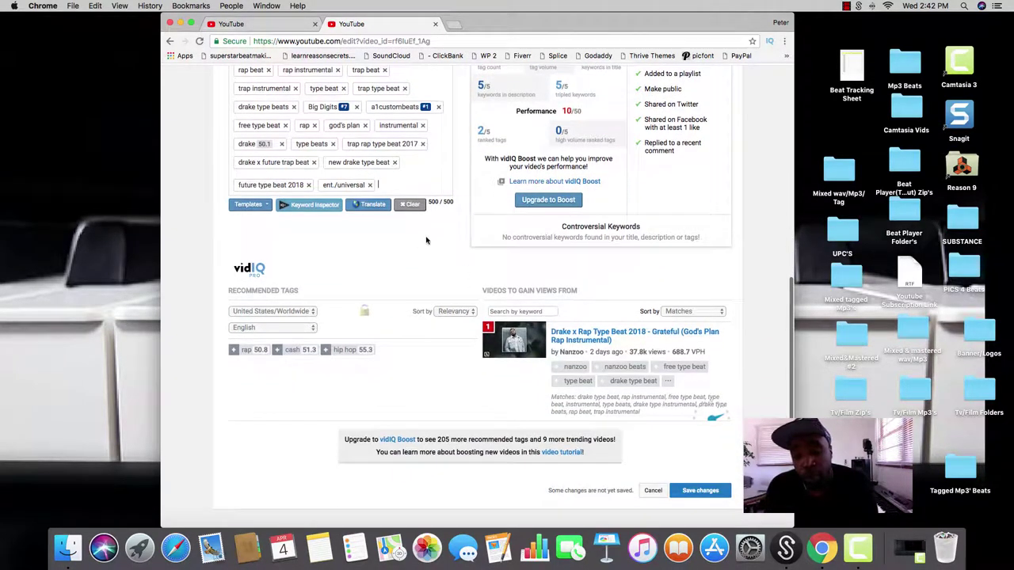
pyautogui.scroll(3, 451, 178)
pyautogui.scroll(2, 450, 177)
pyautogui.scroll(-3, 449, 177)
pyautogui.scroll(2, 450, 177)
pyautogui.scroll(5, 450, 177)
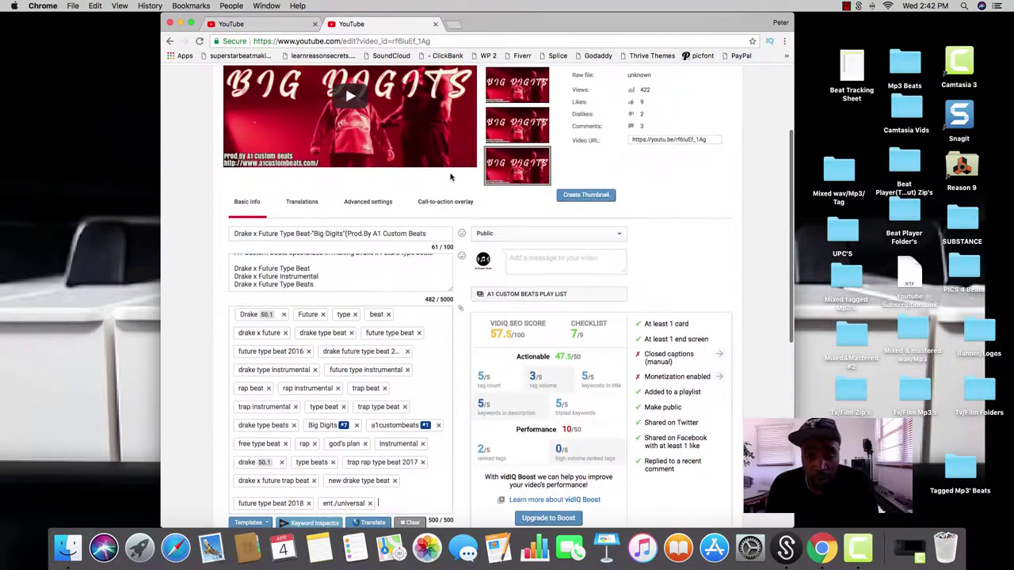